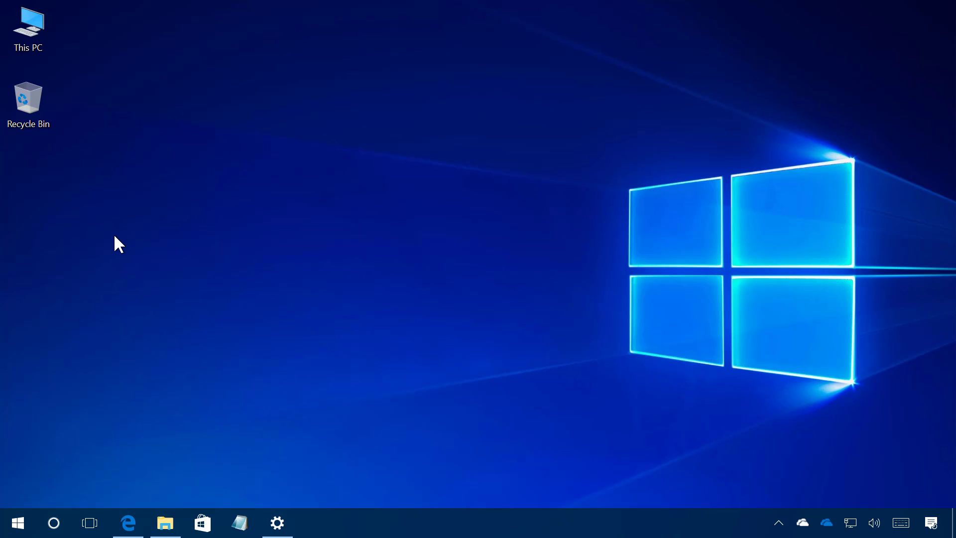
Check the Windows Update status page in Settings, then return to the desktop
{"action": "left_click", "coordinate": [277, 527]}
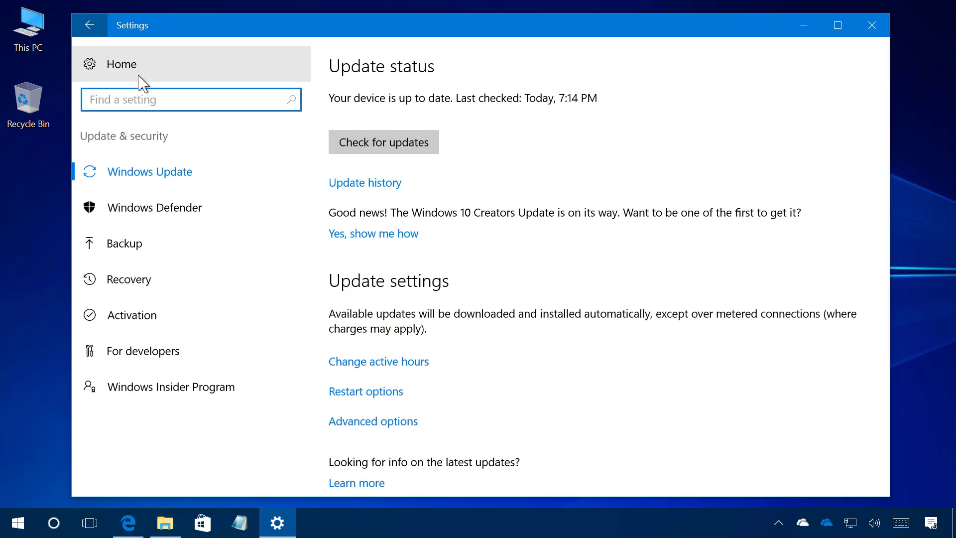
{"action": "left_click", "coordinate": [138, 75]}
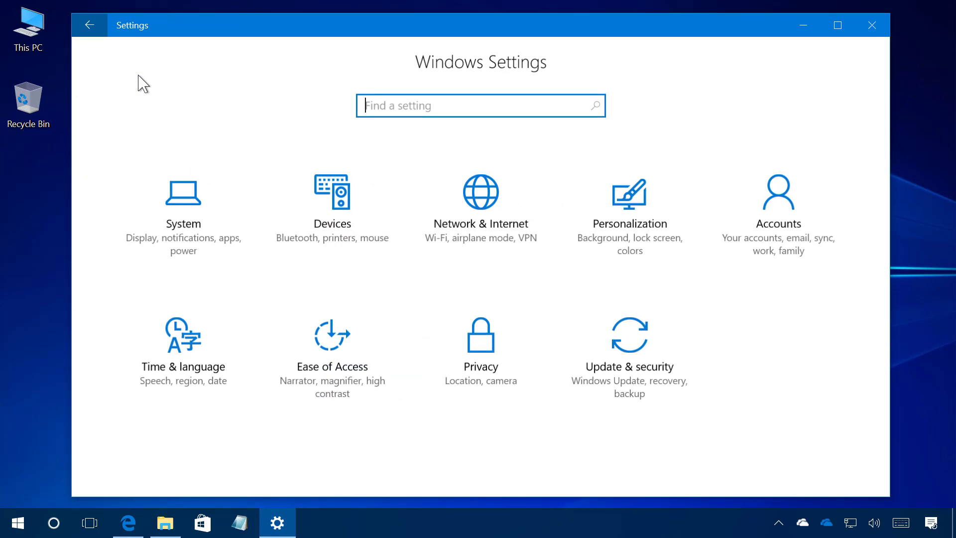
{"action": "left_click", "coordinate": [631, 336]}
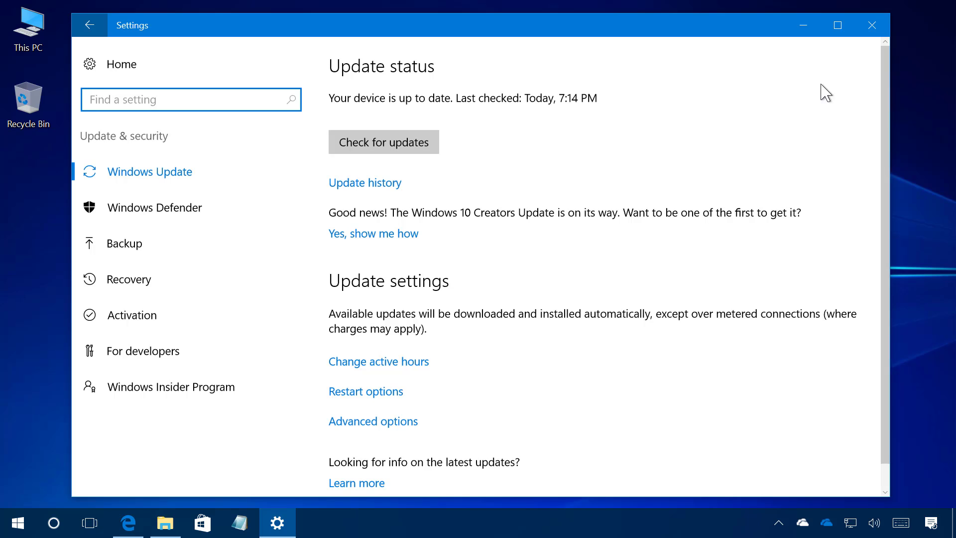
{"action": "left_click", "coordinate": [810, 27]}
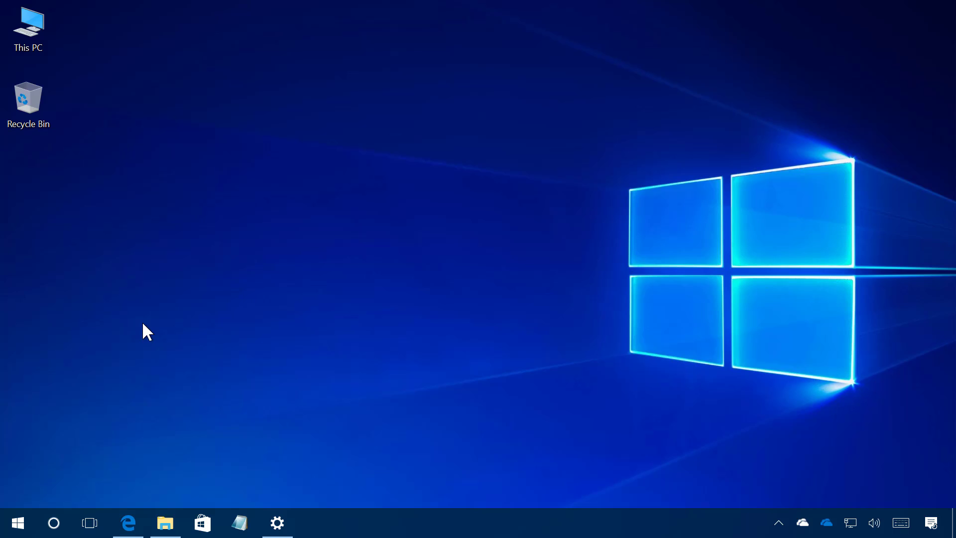
Look over the Windows 10 Creators Update article in Edge
{"action": "left_click", "coordinate": [131, 520]}
{"action": "left_click", "coordinate": [219, 21]}
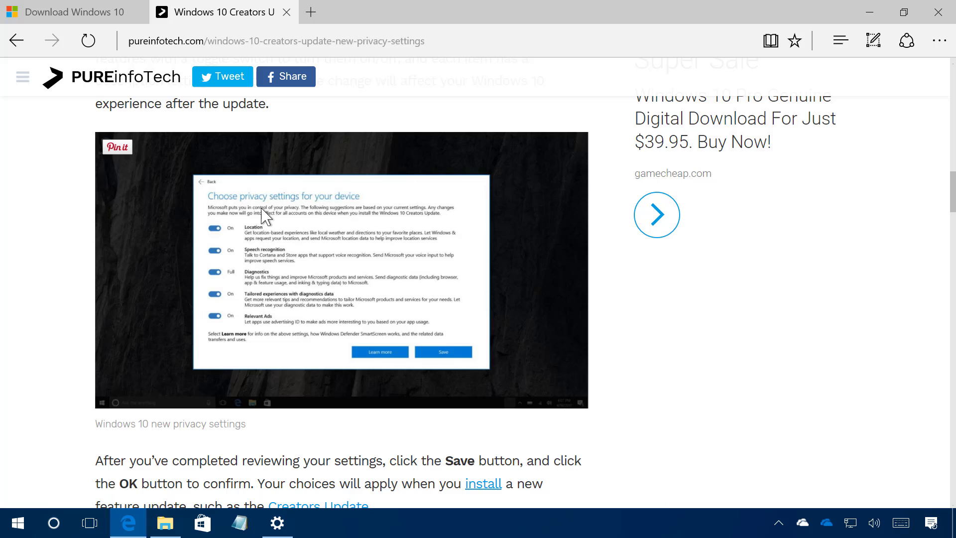
{"action": "left_click", "coordinate": [870, 12]}
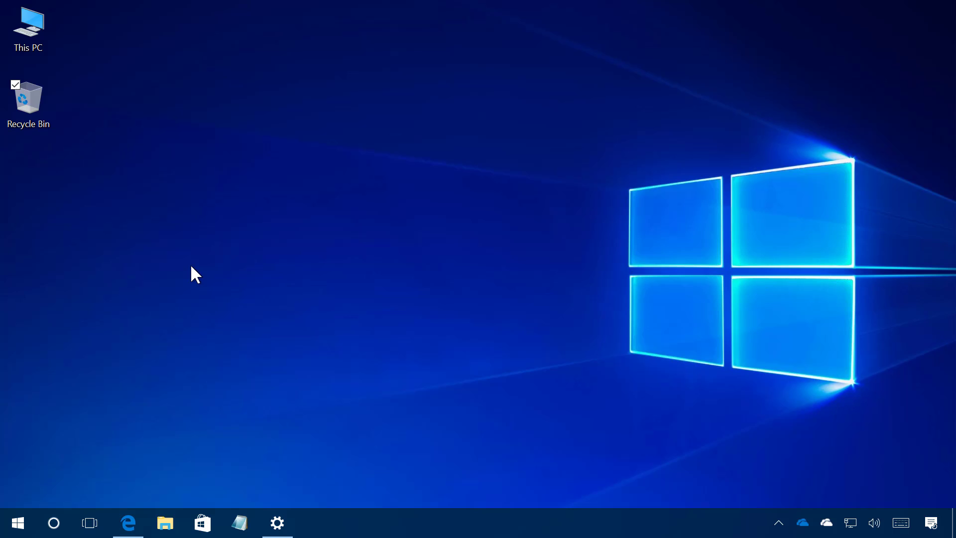
Download MediaCreationTool.exe (17.4 MB) from the Download Windows 10 page and save it
{"action": "left_click", "coordinate": [122, 527]}
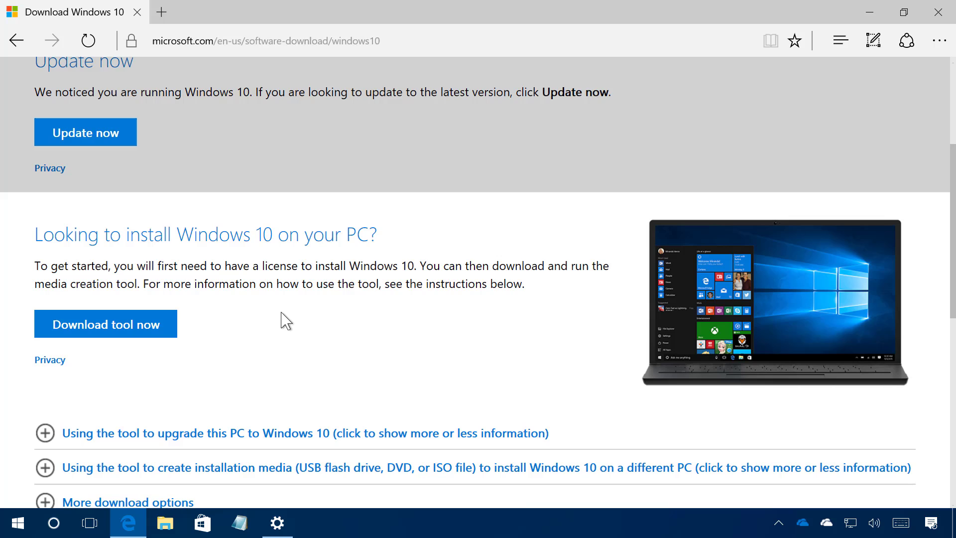
{"action": "left_click", "coordinate": [142, 331]}
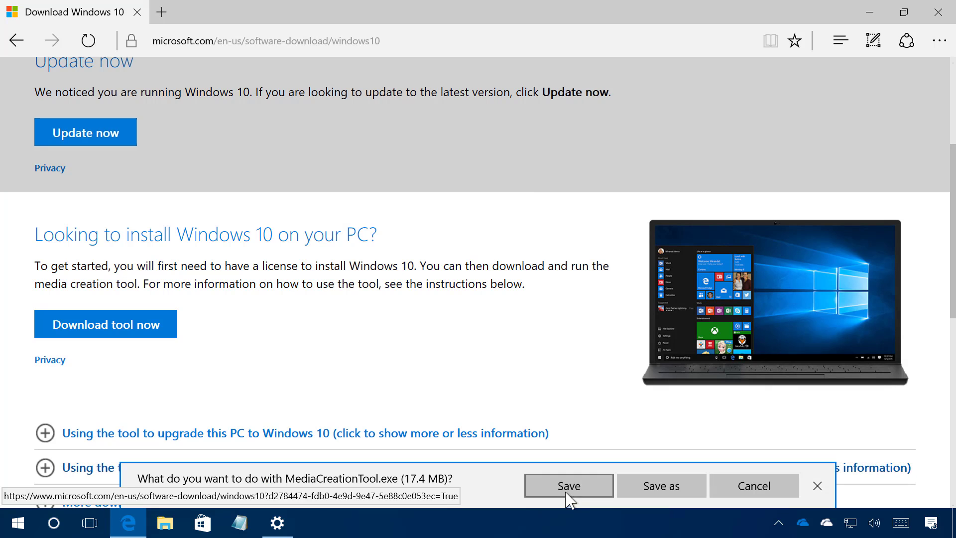
{"action": "left_click", "coordinate": [770, 494]}
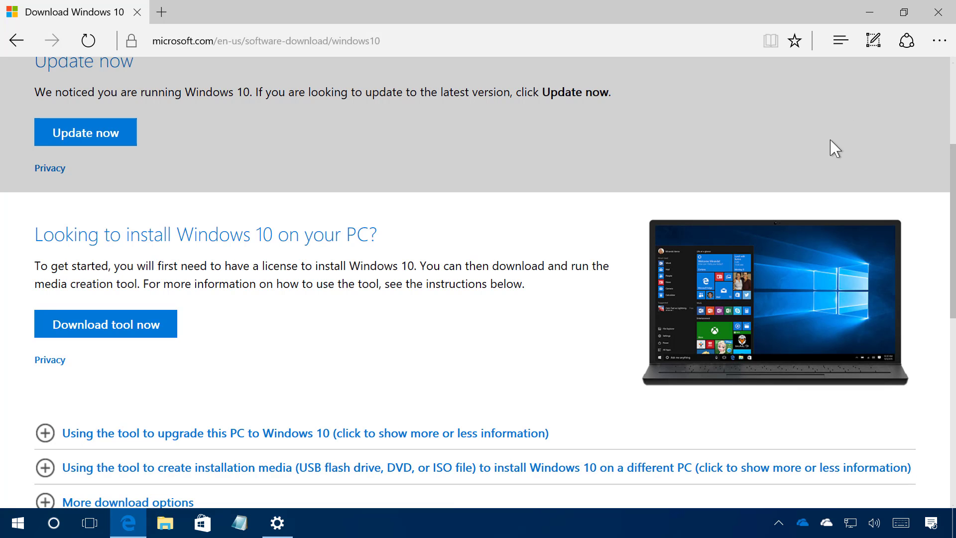
{"action": "left_click", "coordinate": [871, 13]}
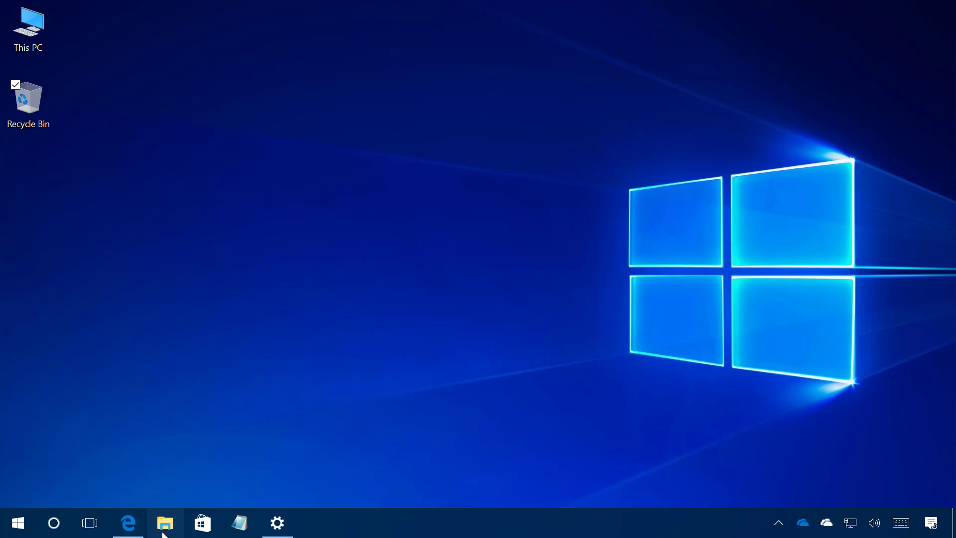
Run MediaCreationTool.exe from the Downloads folder and approve the User Account Control prompt
{"action": "left_click", "coordinate": [165, 527]}
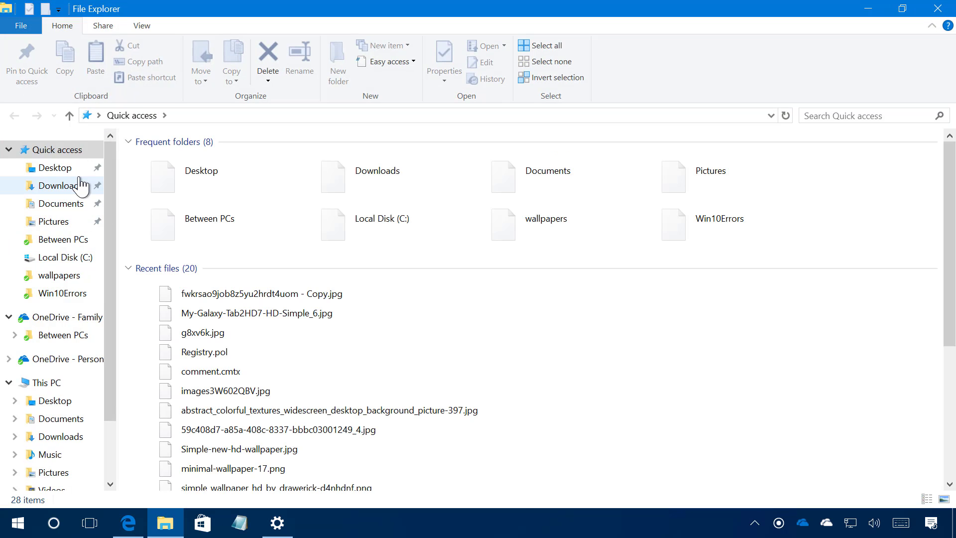
{"action": "left_click", "coordinate": [77, 186]}
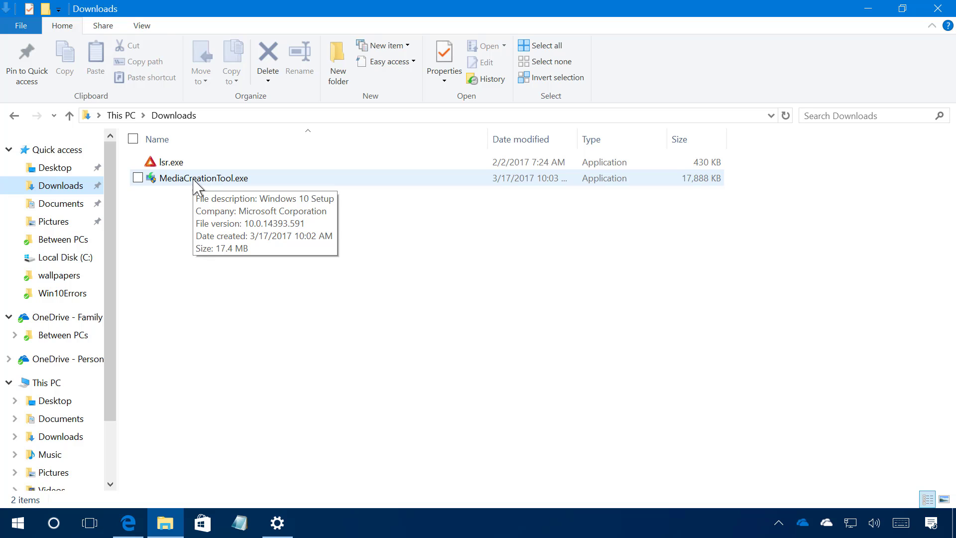
{"action": "double_click", "coordinate": [195, 183]}
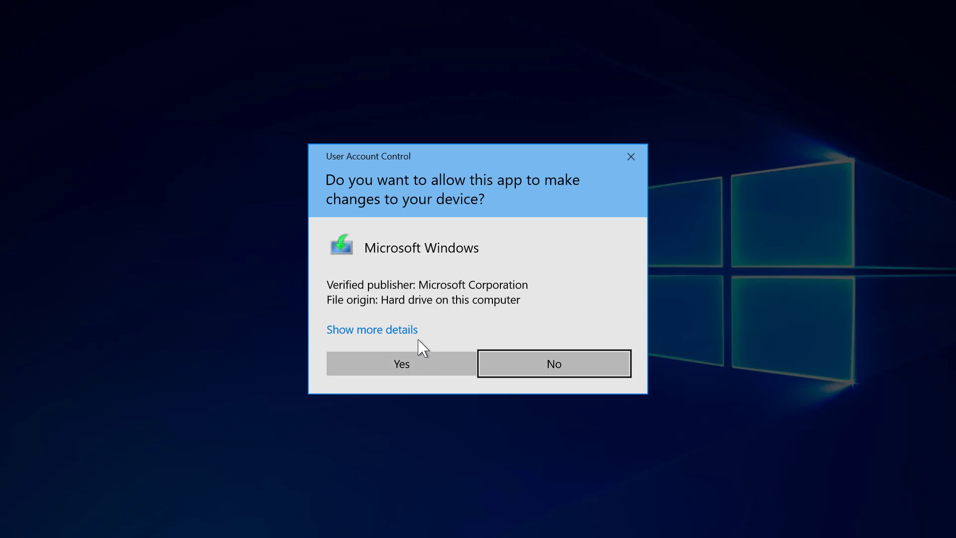
{"action": "left_click", "coordinate": [422, 366]}
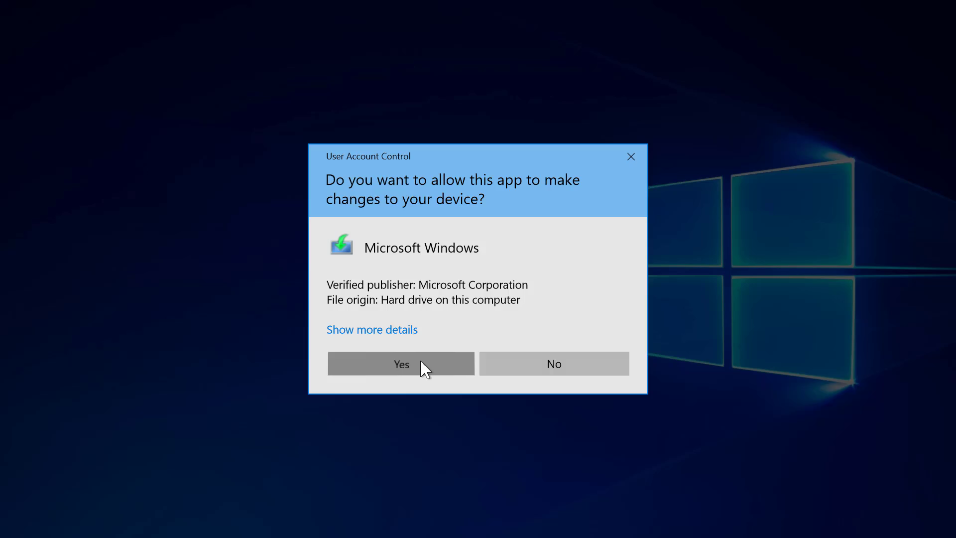
Accept the Media Creation Tool license and choose 'Upgrade this PC now'
{"action": "left_click", "coordinate": [877, 8]}
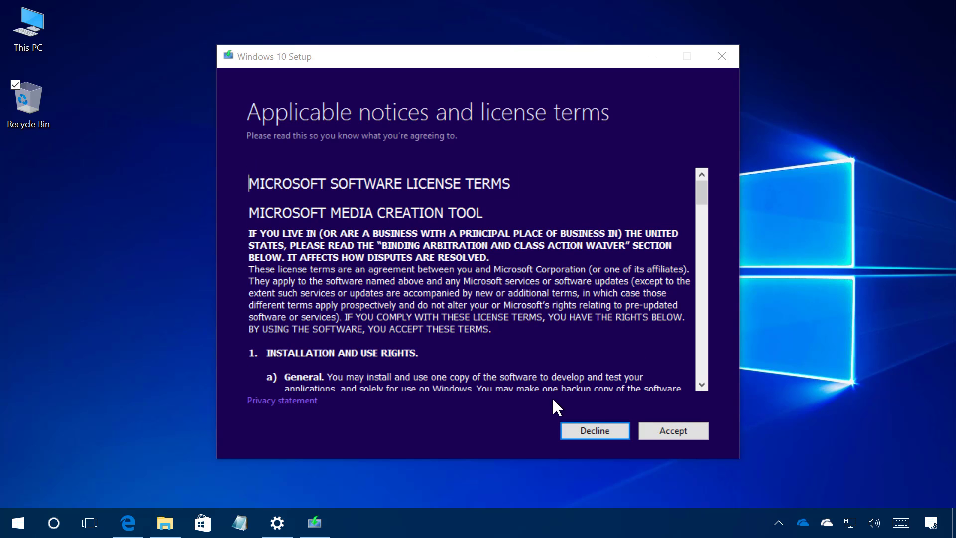
{"action": "left_click", "coordinate": [663, 429]}
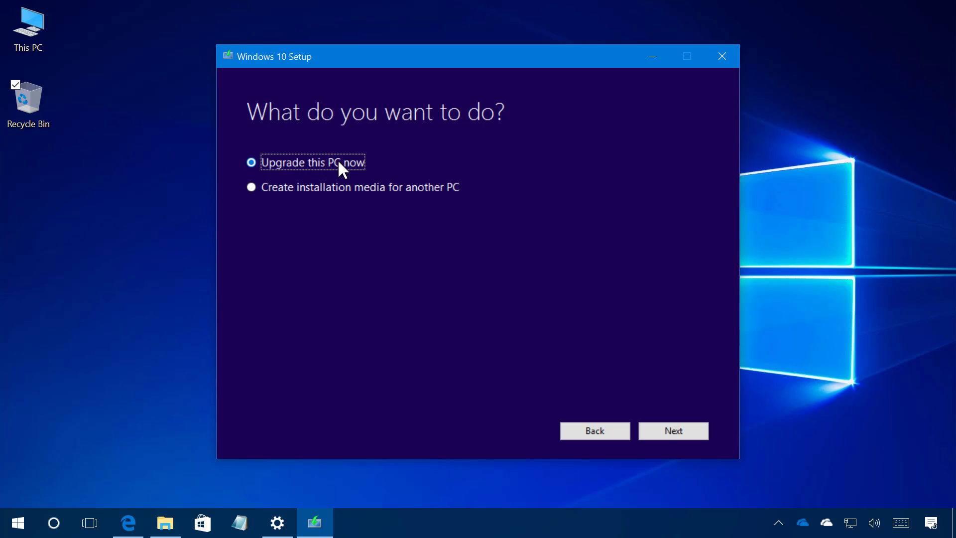
{"action": "left_click", "coordinate": [675, 431]}
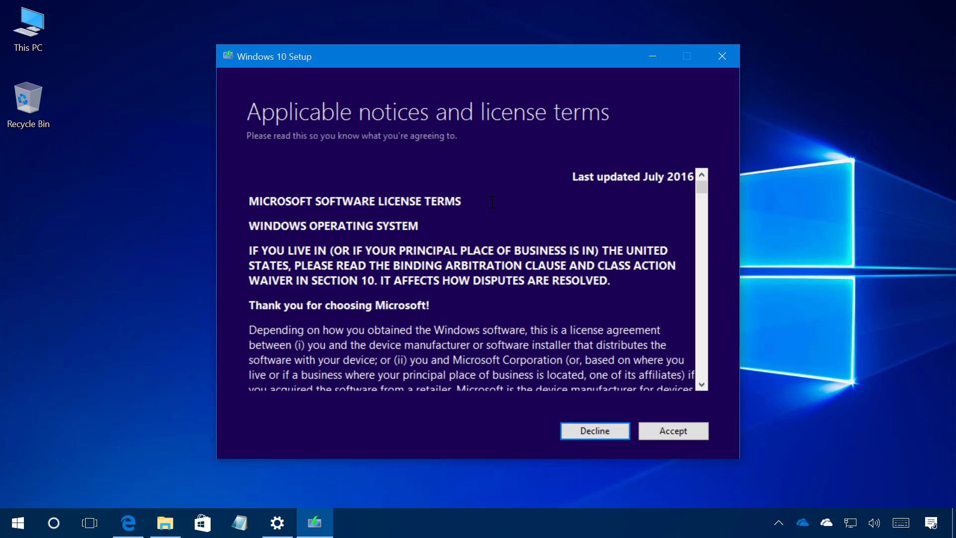
Accept the Windows license terms to reach Ready to install for Windows 10 Pro, keeping files and apps
{"action": "left_click", "coordinate": [673, 431]}
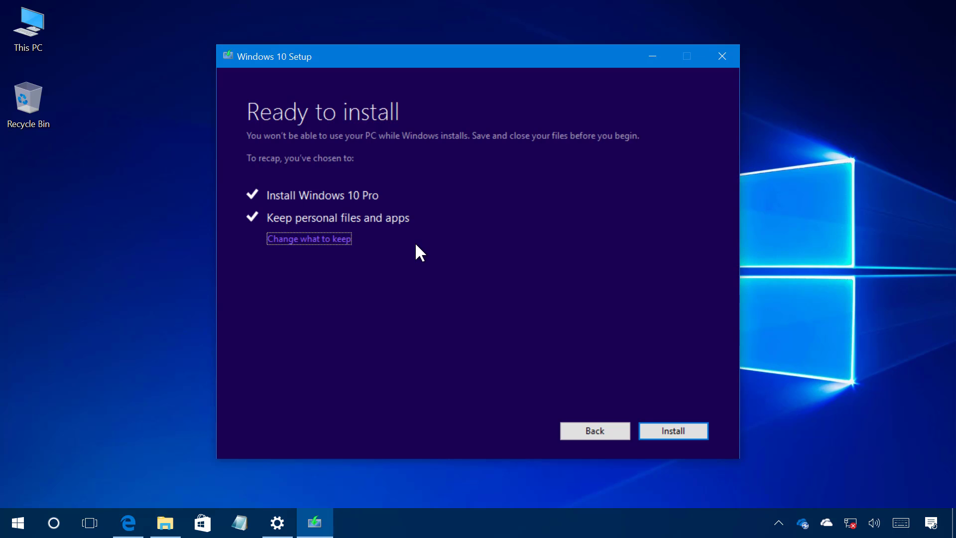
{"action": "left_click", "coordinate": [326, 239]}
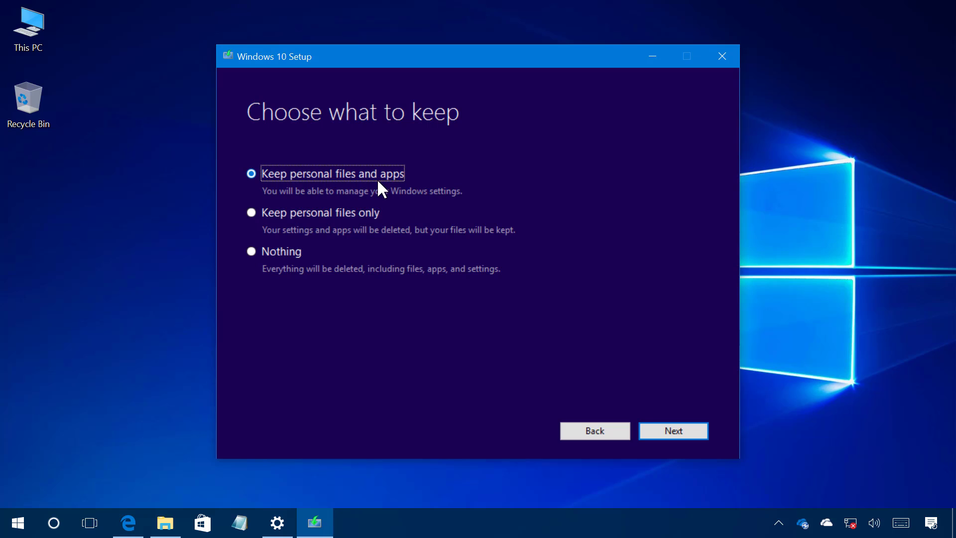
{"action": "left_click", "coordinate": [670, 439]}
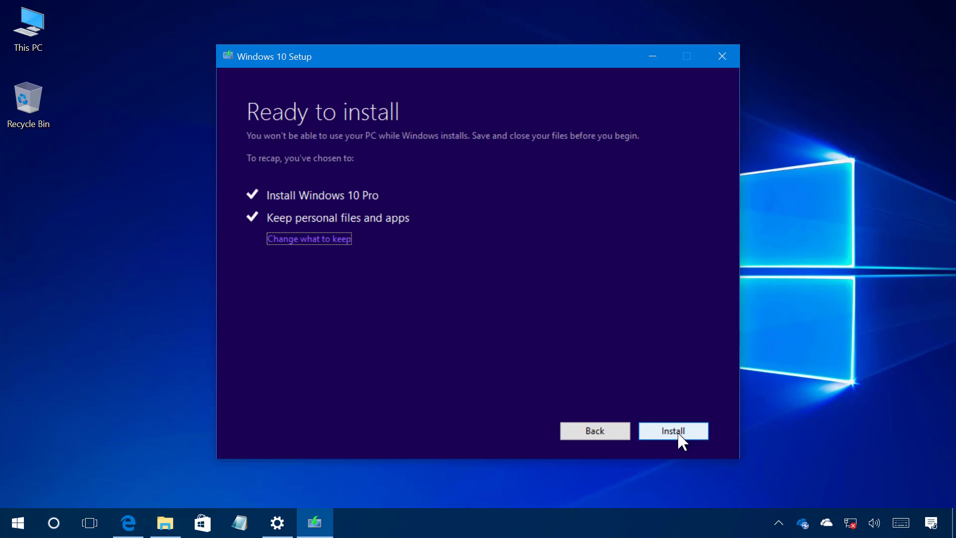
Install the Windows 10 Pro upgrade and wait for the Welcome to Windows 10 screen
{"action": "left_click", "coordinate": [678, 431]}
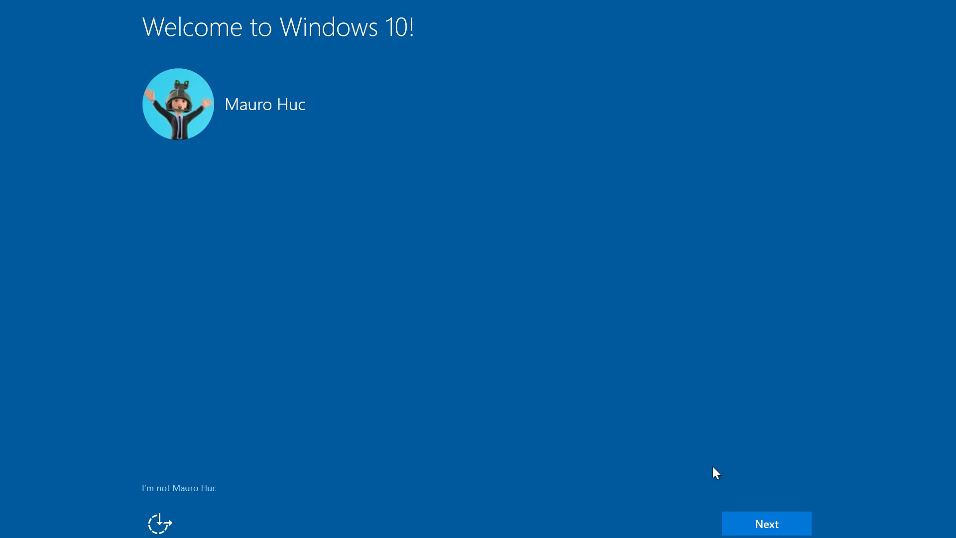
Review the privacy settings, keep Location and Speech recognition on, and accept them
{"action": "left_click", "coordinate": [761, 527]}
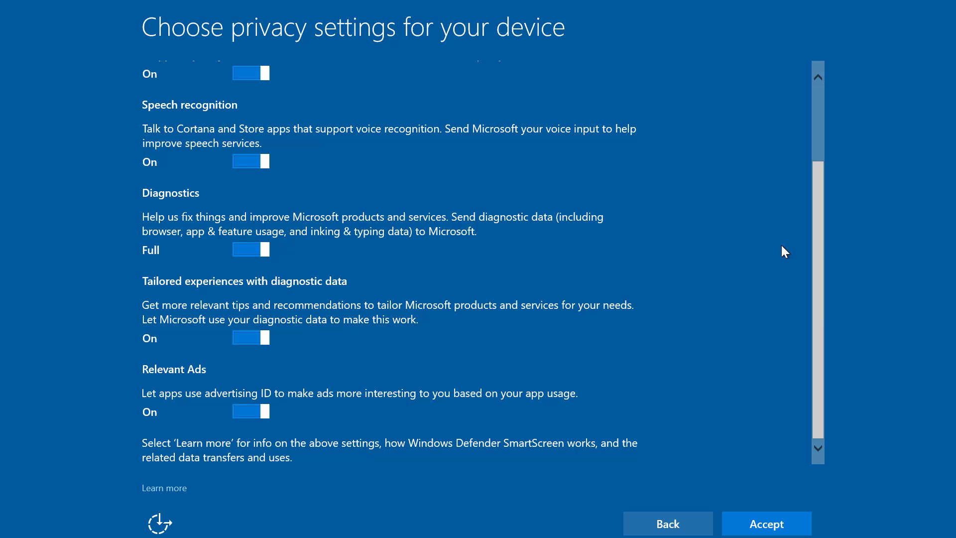
{"action": "left_click_drag", "start_coordinate": [818, 297], "coordinate": [811, 207]}
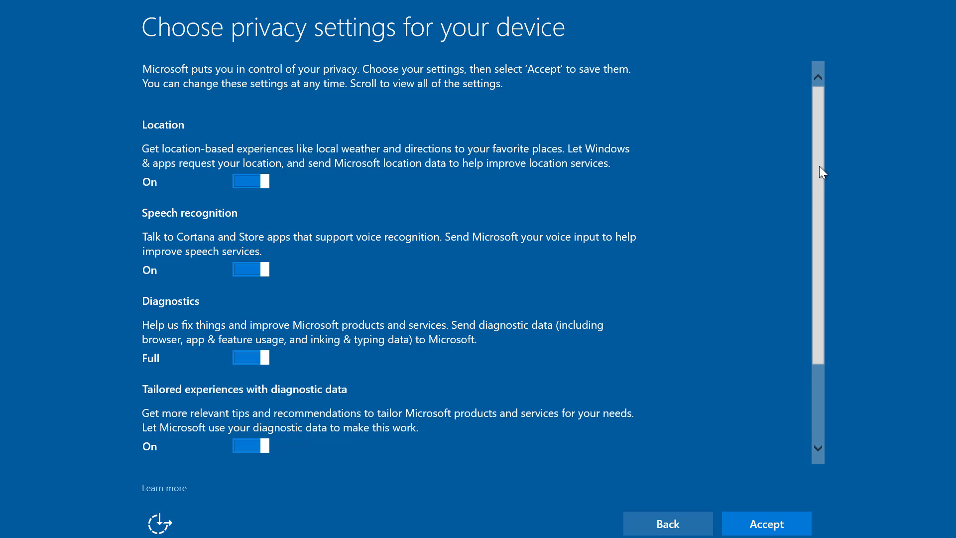
{"action": "left_click_drag", "start_coordinate": [819, 167], "coordinate": [815, 229]}
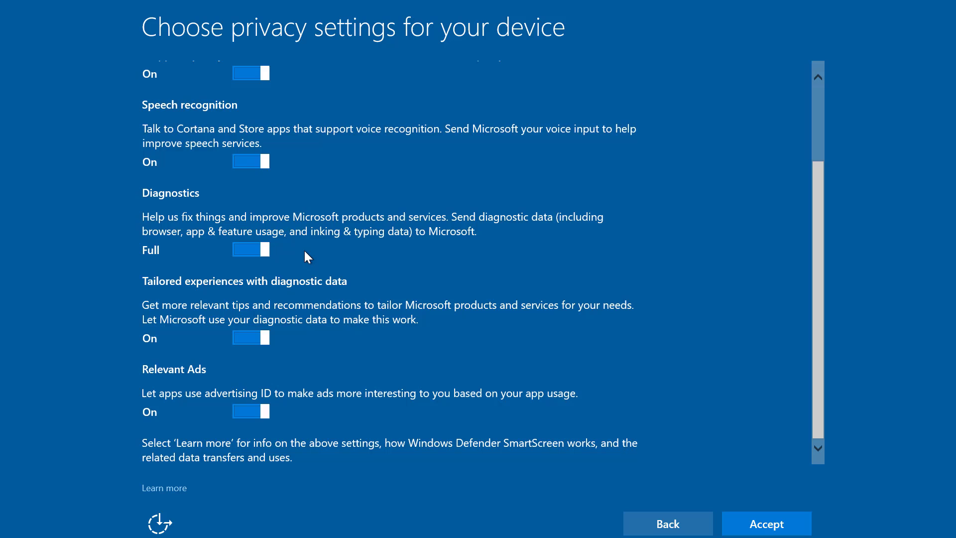
{"action": "scroll", "coordinate": [307, 241], "scroll_direction": "up", "scroll_amount": 3}
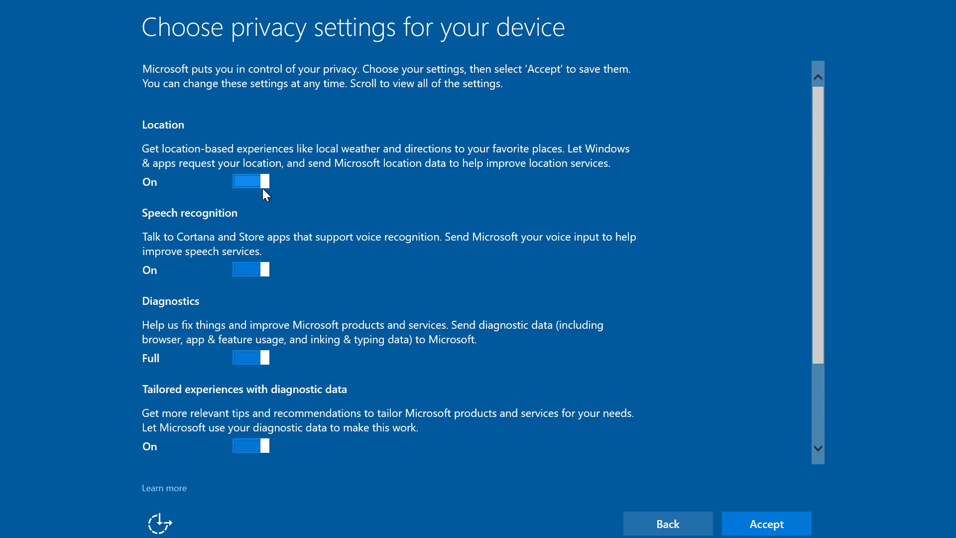
{"action": "left_click", "coordinate": [256, 181]}
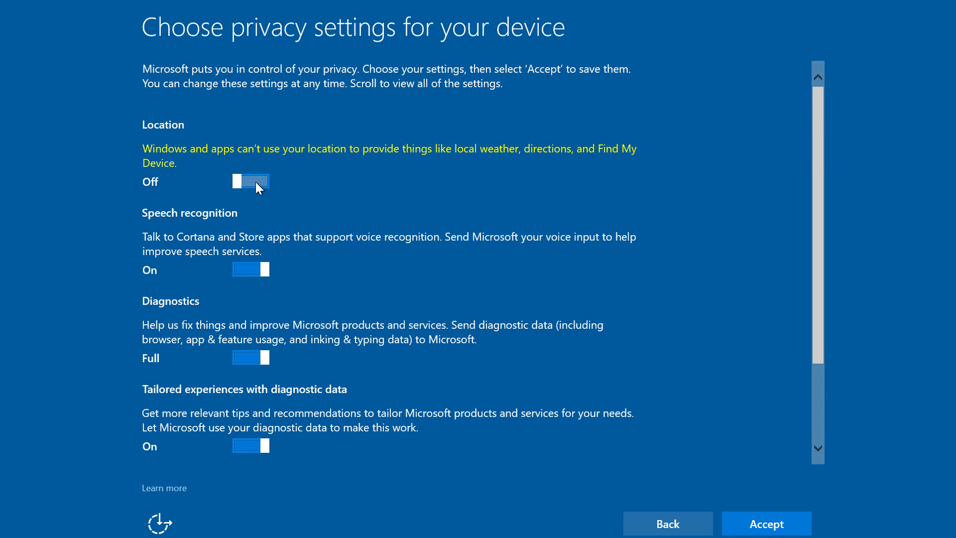
{"action": "left_click", "coordinate": [256, 270]}
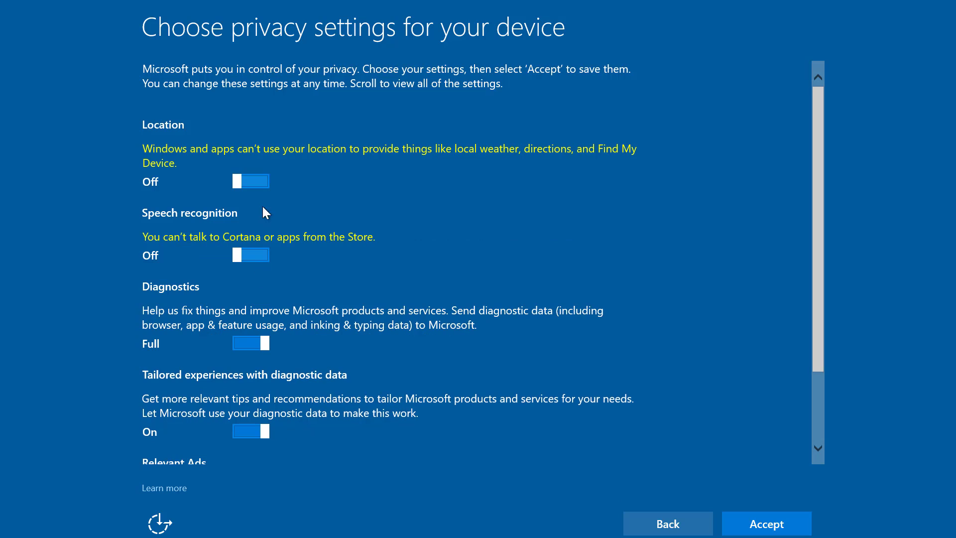
{"action": "left_click", "coordinate": [256, 181]}
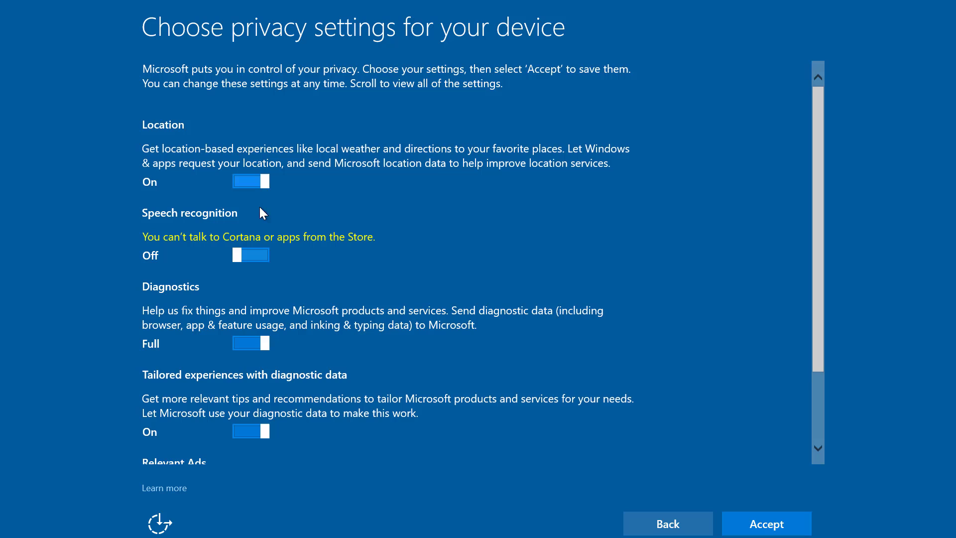
{"action": "left_click", "coordinate": [259, 255]}
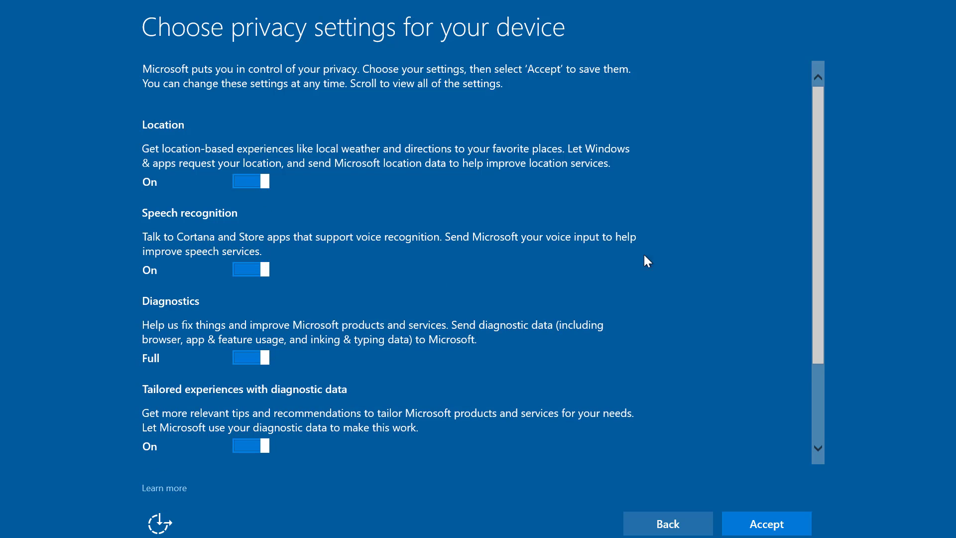
{"action": "left_click_drag", "start_coordinate": [822, 162], "coordinate": [824, 130]}
{"action": "left_click", "coordinate": [762, 527]}
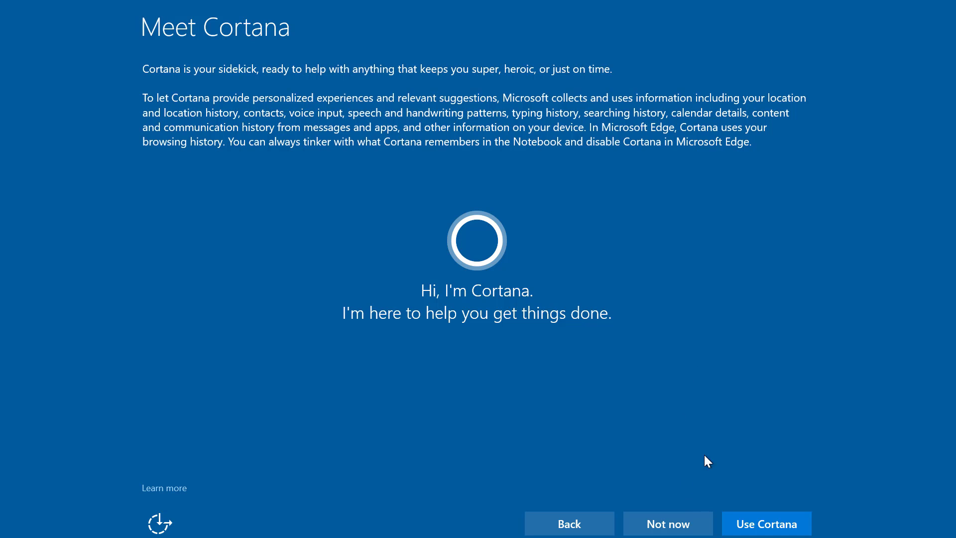
Turn on Cortana and keep the new default apps to finish setup
{"action": "left_click", "coordinate": [764, 528]}
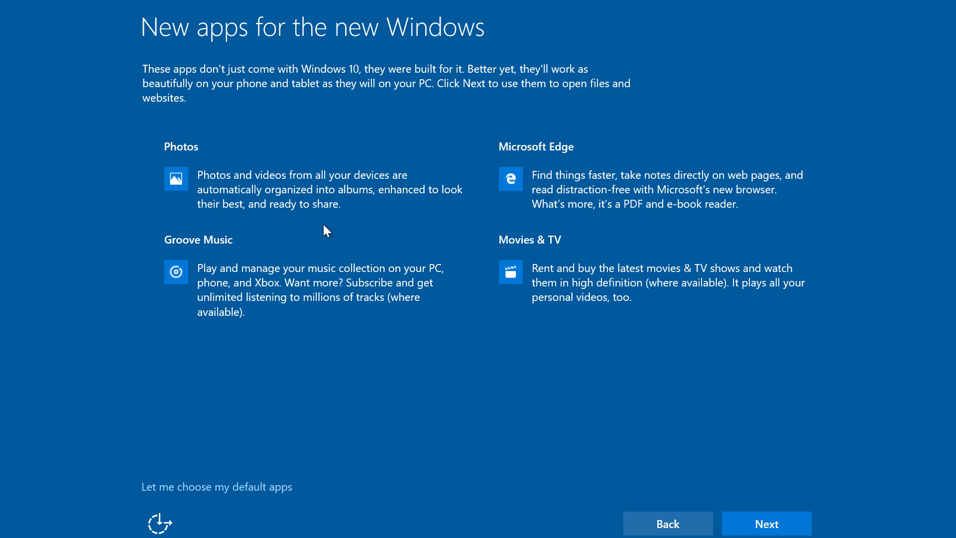
{"action": "left_click", "coordinate": [761, 525]}
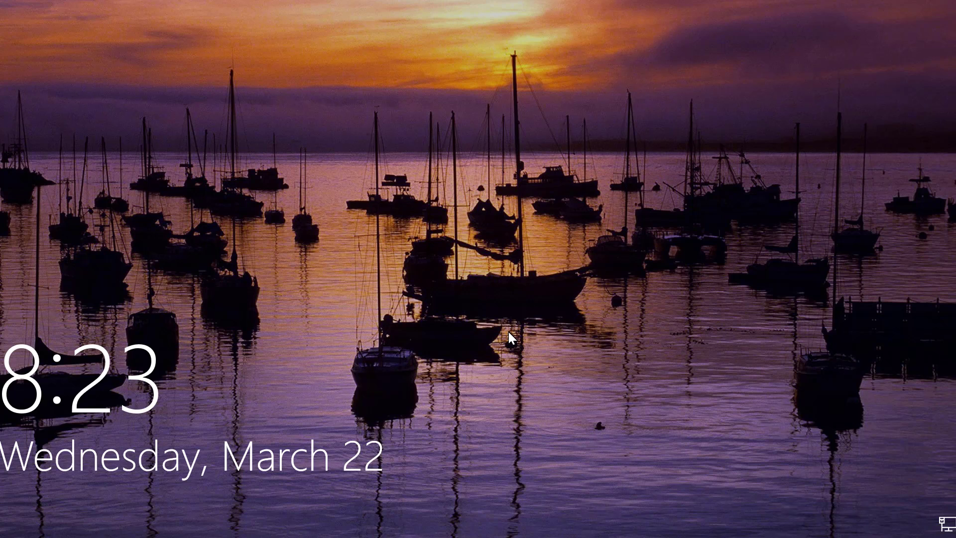
Sign in from the lock screen with the account password
{"action": "left_click", "coordinate": [509, 332]}
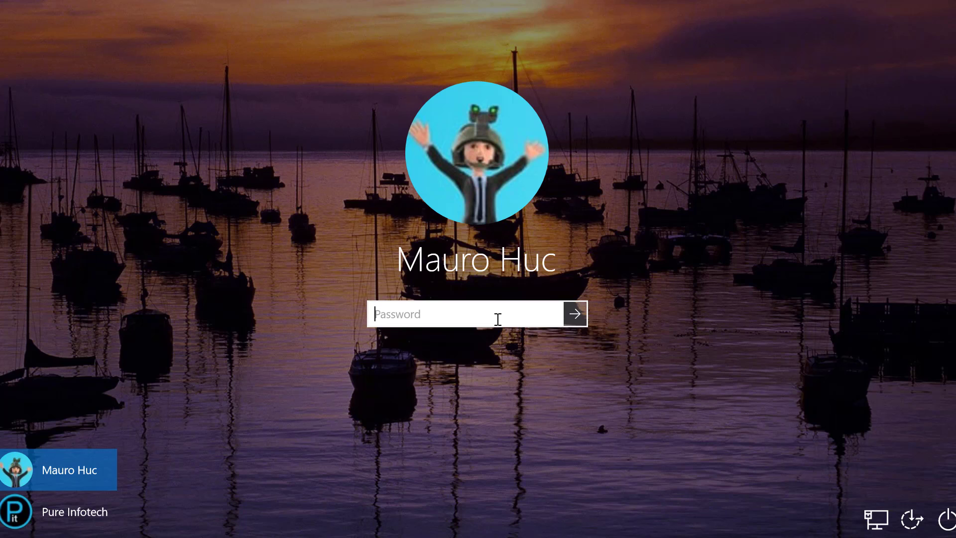
{"action": "type", "text": "••••••••"}
{"action": "key", "text": "Return"}
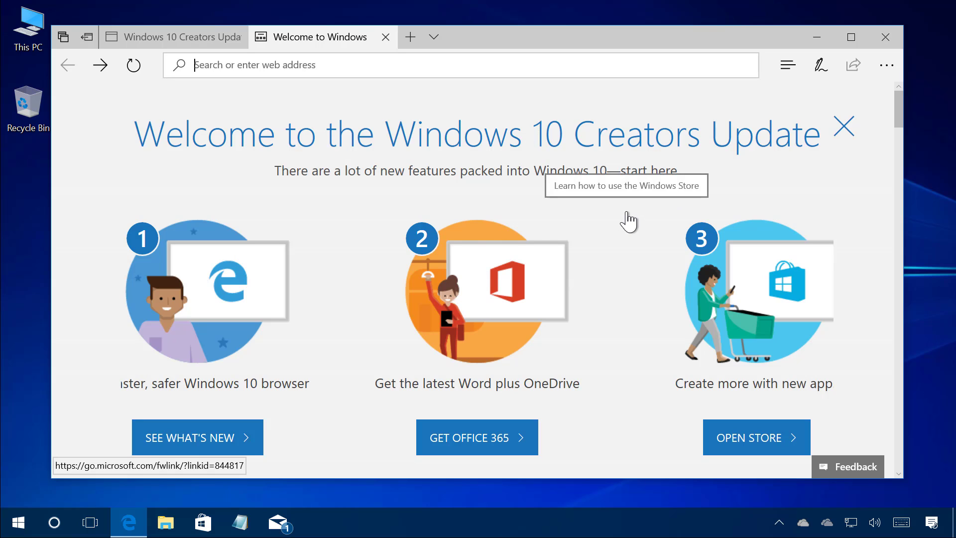
Minimize the Edge window showing the Creators Update welcome page
{"action": "left_click", "coordinate": [817, 40]}
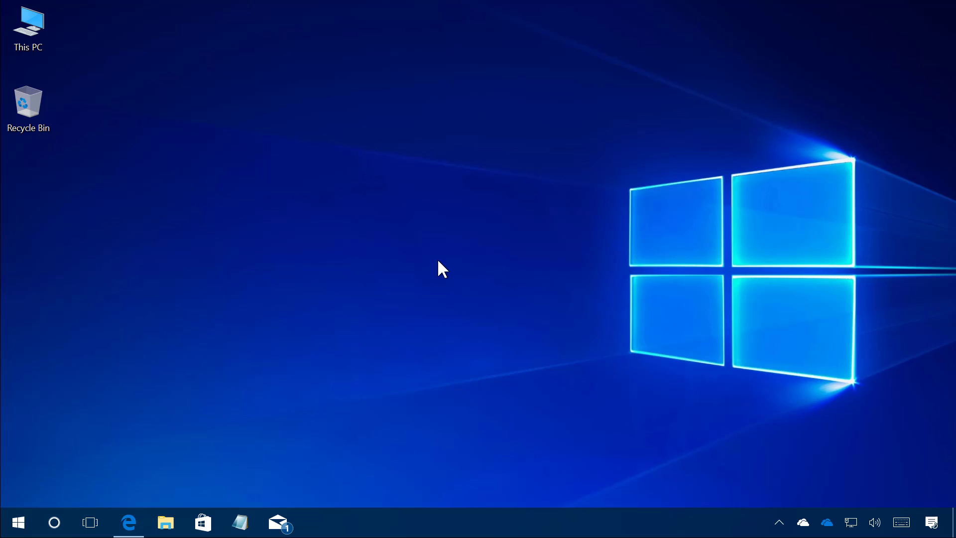
Open Settings > System > About to confirm Windows 10 Pro version 1703, build 15058.0
{"action": "key", "text": "super+i"}
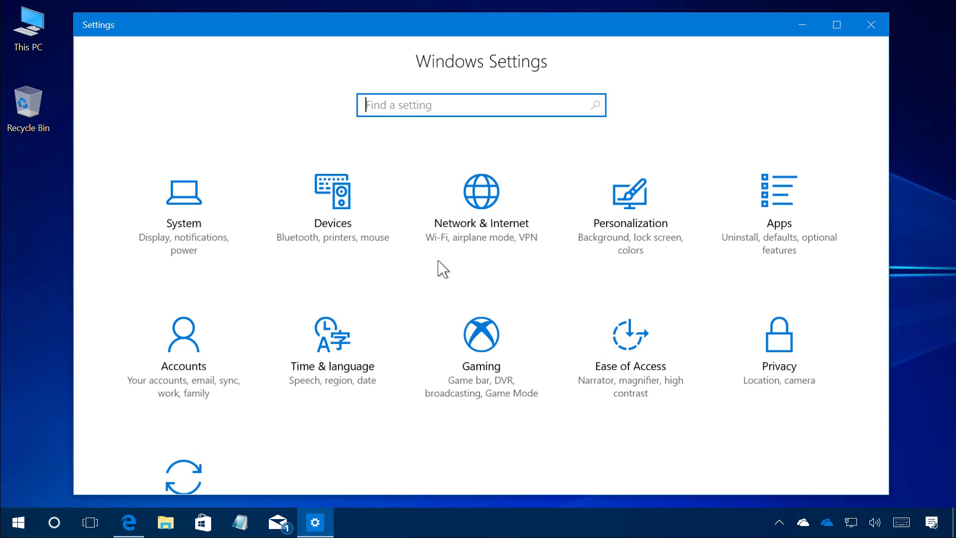
{"action": "scroll", "coordinate": [239, 277], "scroll_direction": "down", "scroll_amount": 1}
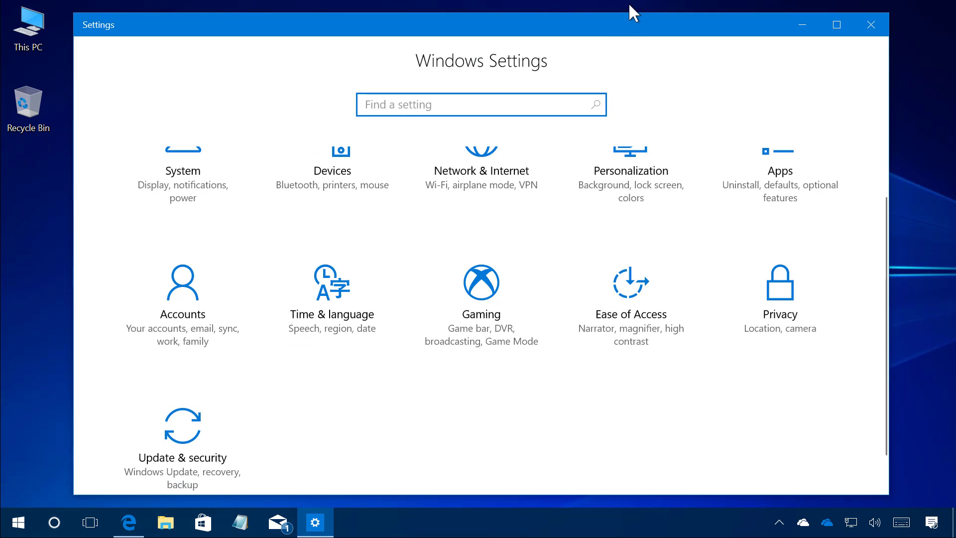
{"action": "double_click", "coordinate": [622, 30]}
{"action": "scroll", "coordinate": [235, 177], "scroll_direction": "up", "scroll_amount": 1}
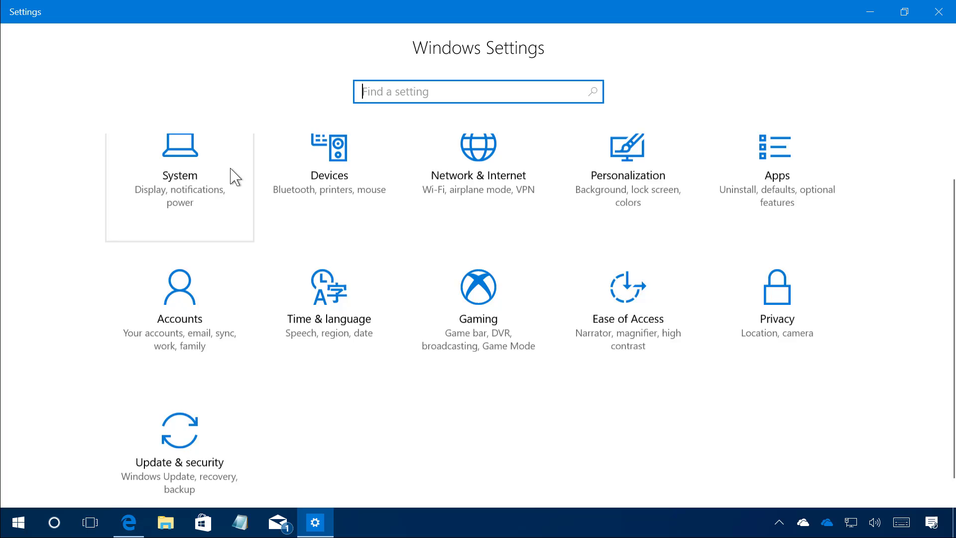
{"action": "left_click", "coordinate": [199, 204]}
{"action": "scroll", "coordinate": [165, 289], "scroll_direction": "down", "scroll_amount": 1}
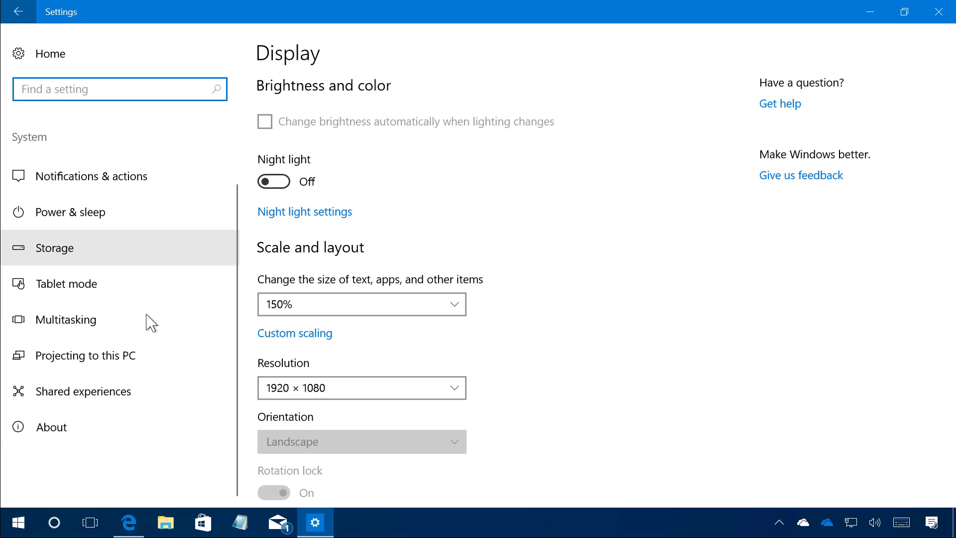
{"action": "left_click", "coordinate": [133, 443]}
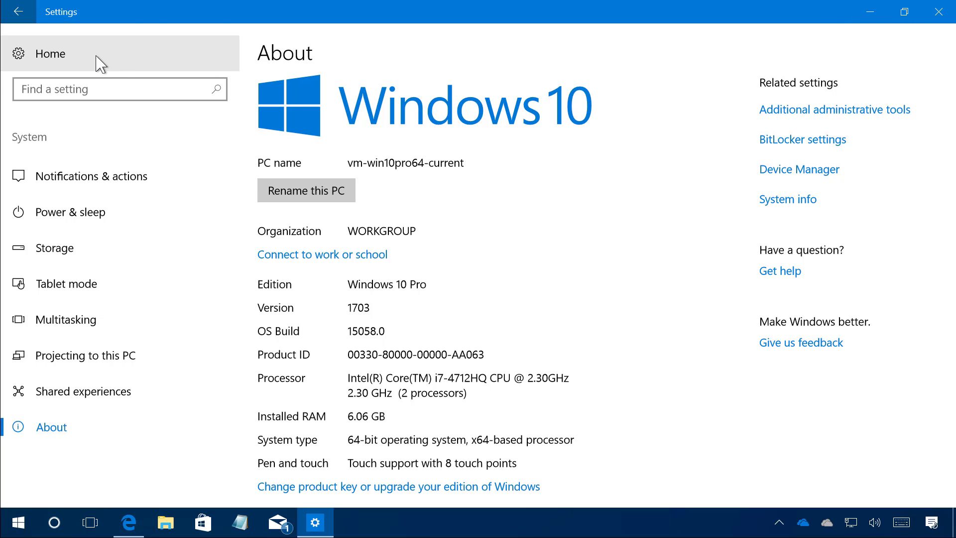
Under Storage for This PC (C:), tick the 7.11 GB Previous version of Windows among the temporary files
{"action": "left_click", "coordinate": [99, 249]}
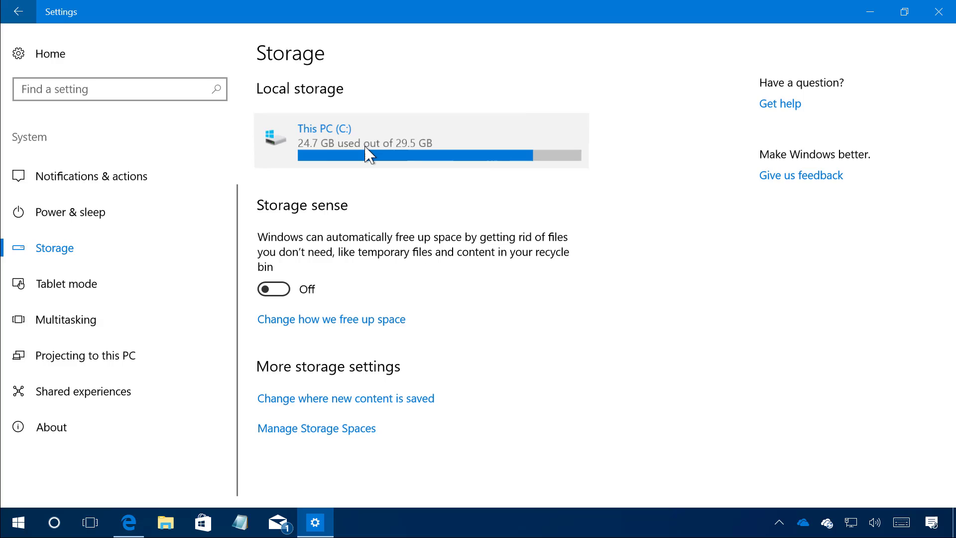
{"action": "left_click", "coordinate": [368, 154]}
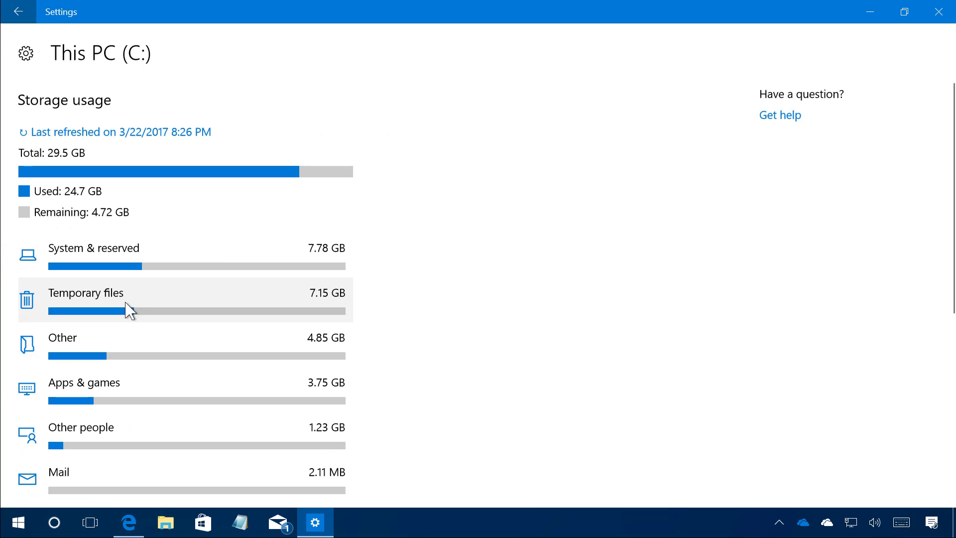
{"action": "left_click", "coordinate": [129, 311]}
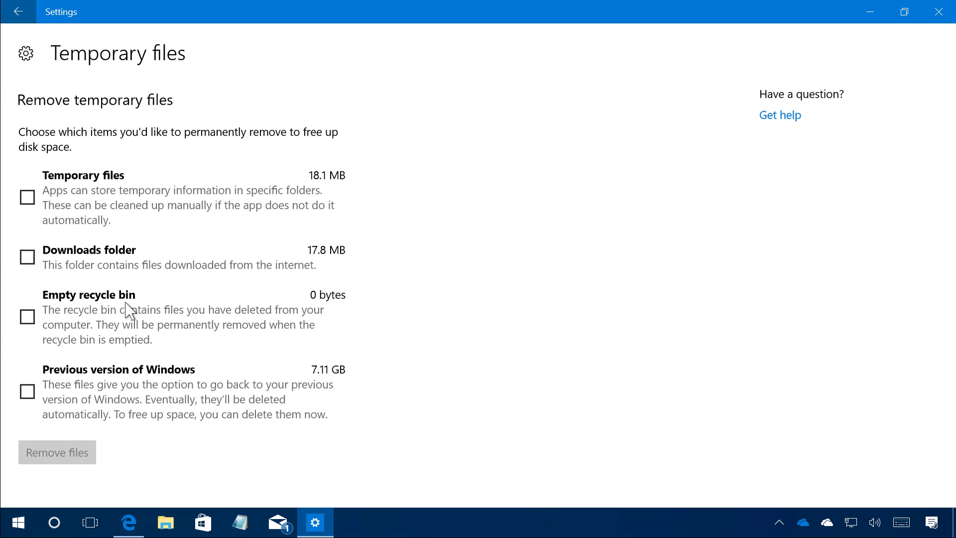
{"action": "left_click", "coordinate": [27, 393]}
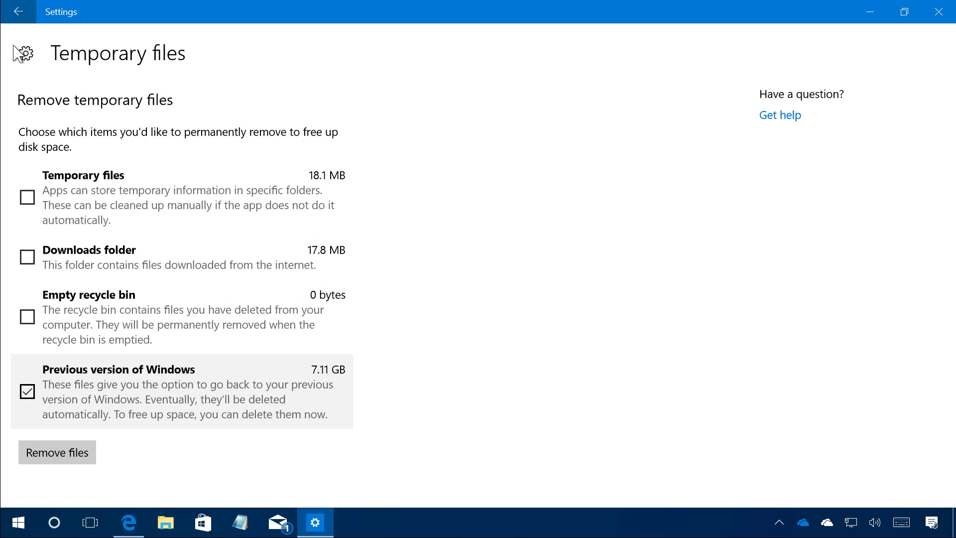
Open Update & security > Recovery to view the reset and go-back-to-previous-version options
{"action": "left_click", "coordinate": [29, 56]}
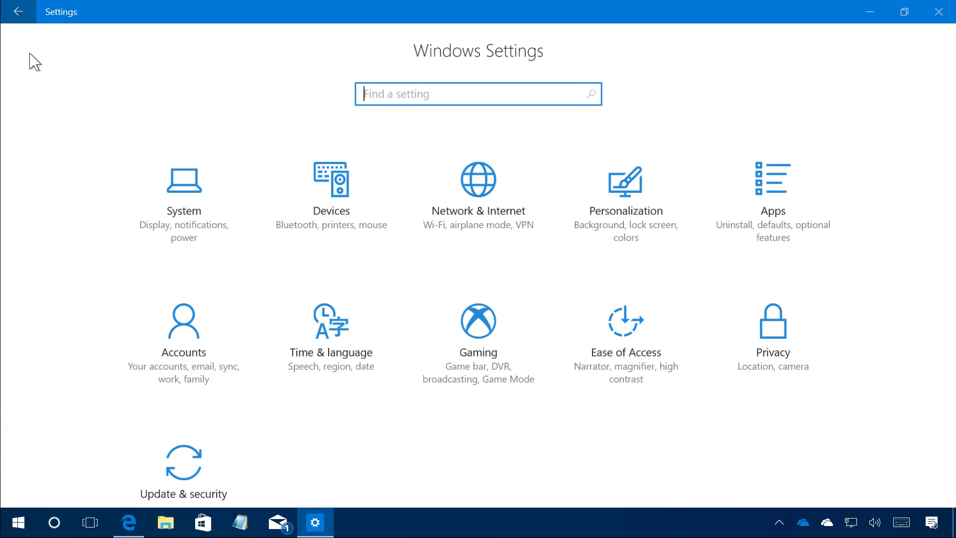
{"action": "scroll", "coordinate": [314, 301], "scroll_direction": "down", "scroll_amount": 1}
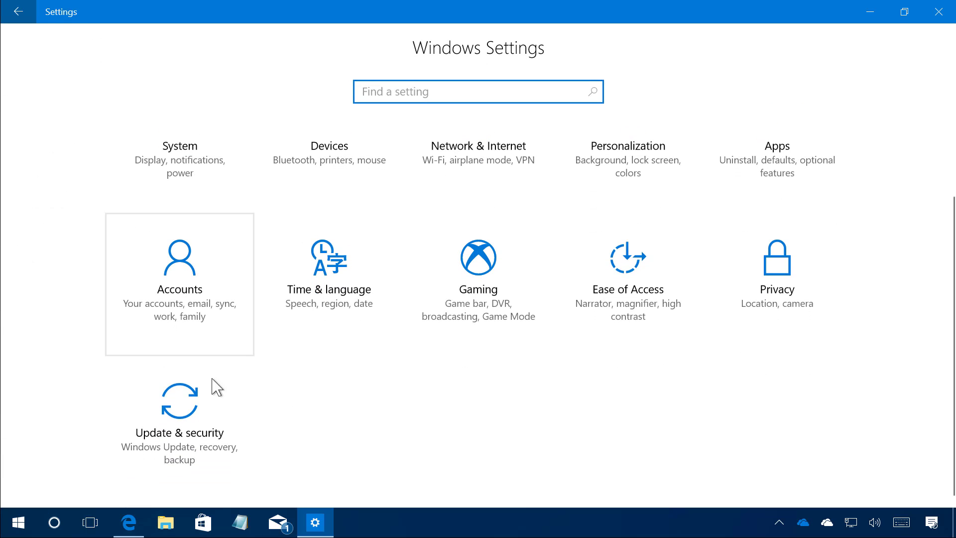
{"action": "left_click", "coordinate": [208, 406]}
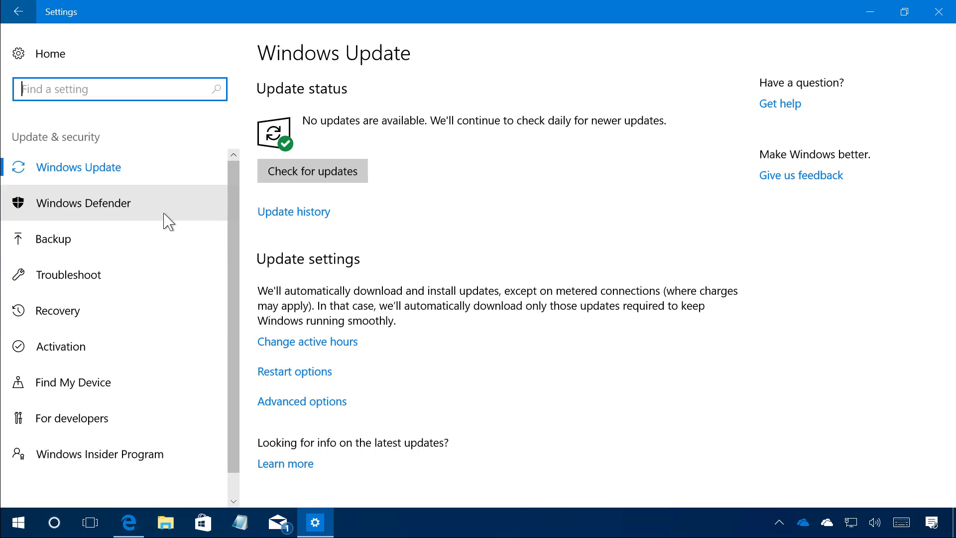
{"action": "left_click", "coordinate": [97, 313]}
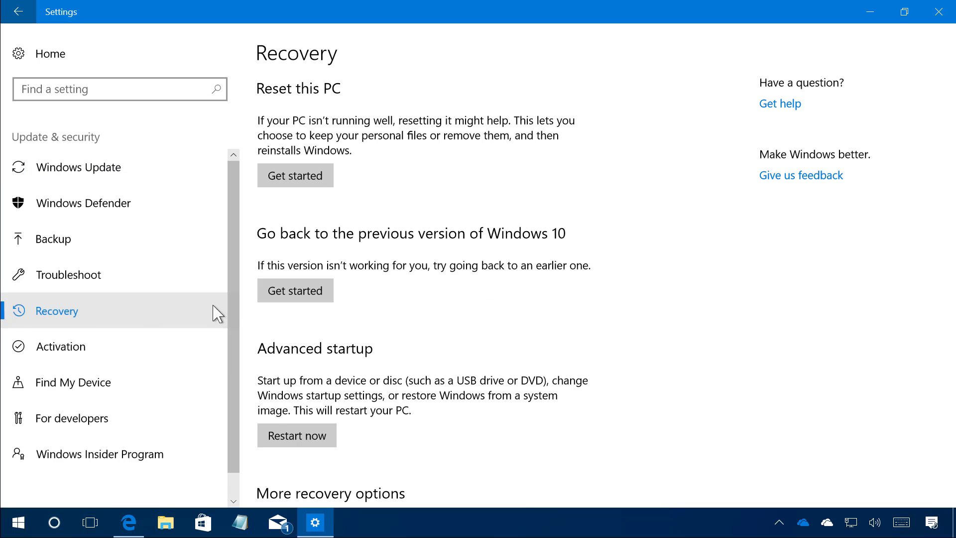
{"action": "scroll", "coordinate": [578, 292], "scroll_direction": "down", "scroll_amount": 2}
{"action": "scroll", "coordinate": [488, 297], "scroll_direction": "up", "scroll_amount": 2}
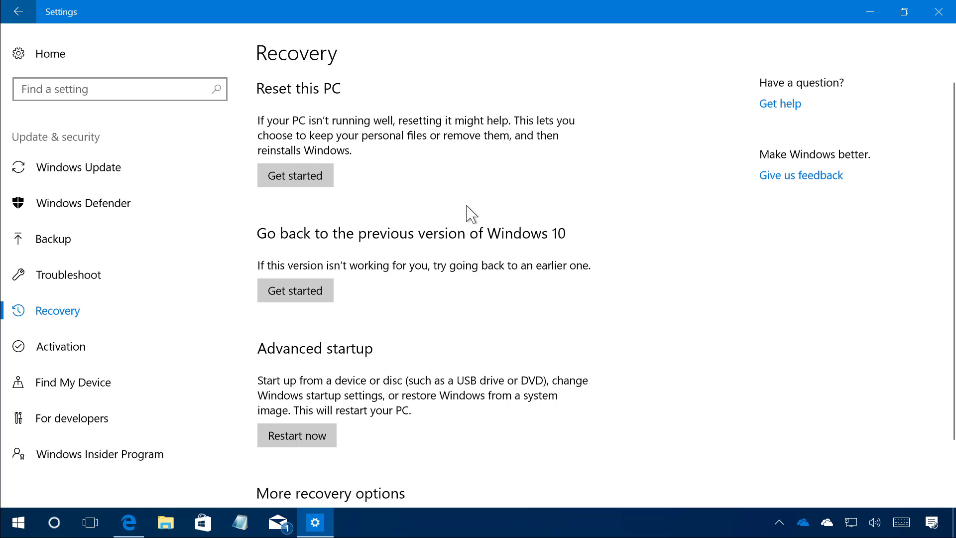
{"action": "left_click", "coordinate": [871, 12]}
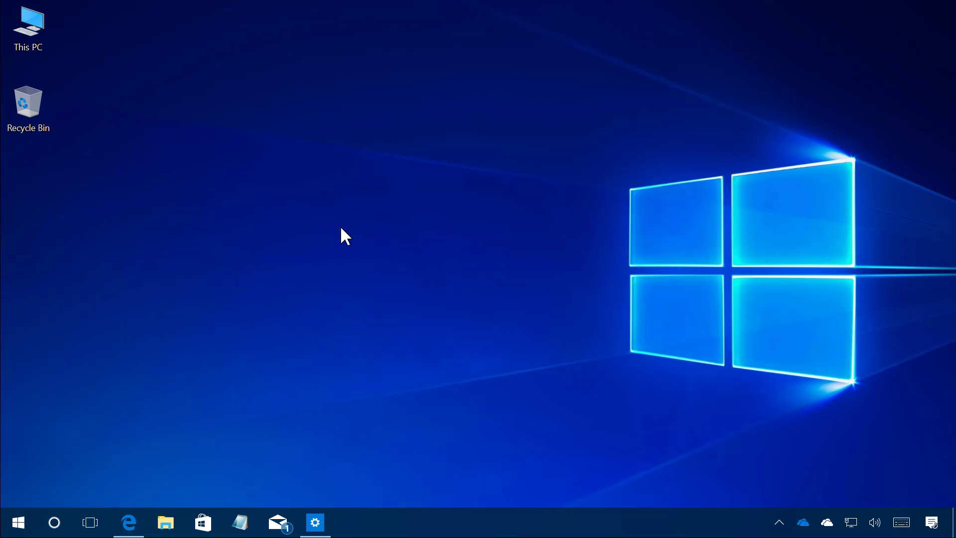